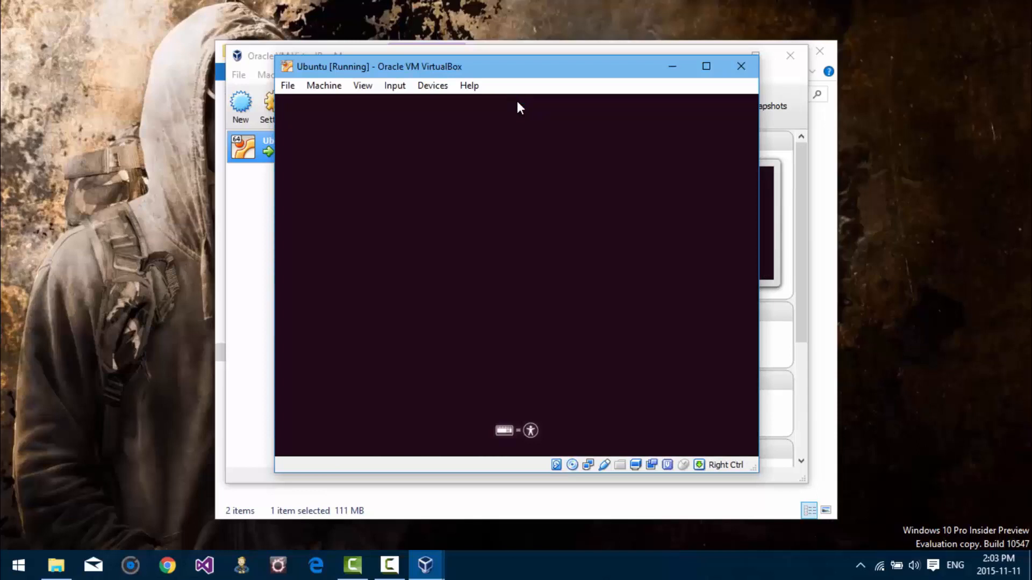
# Step: Maximize the Ubuntu virtual machine window and switch it to full-screen mode
pyautogui.click(706, 66)
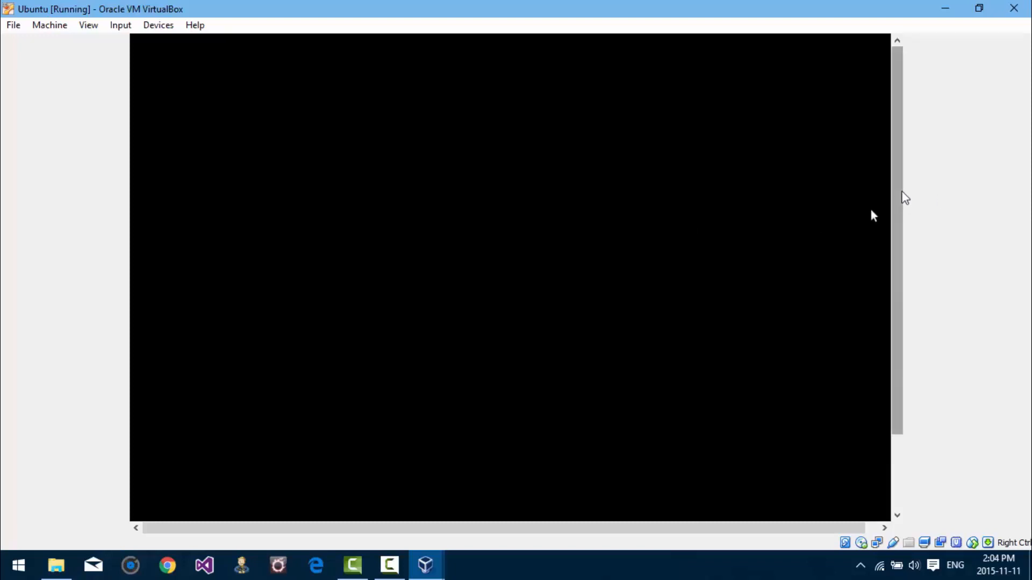
pyautogui.moveTo(902, 191); pyautogui.dragTo(898, 124)
pyautogui.moveTo(719, 528); pyautogui.dragTo(669, 514)
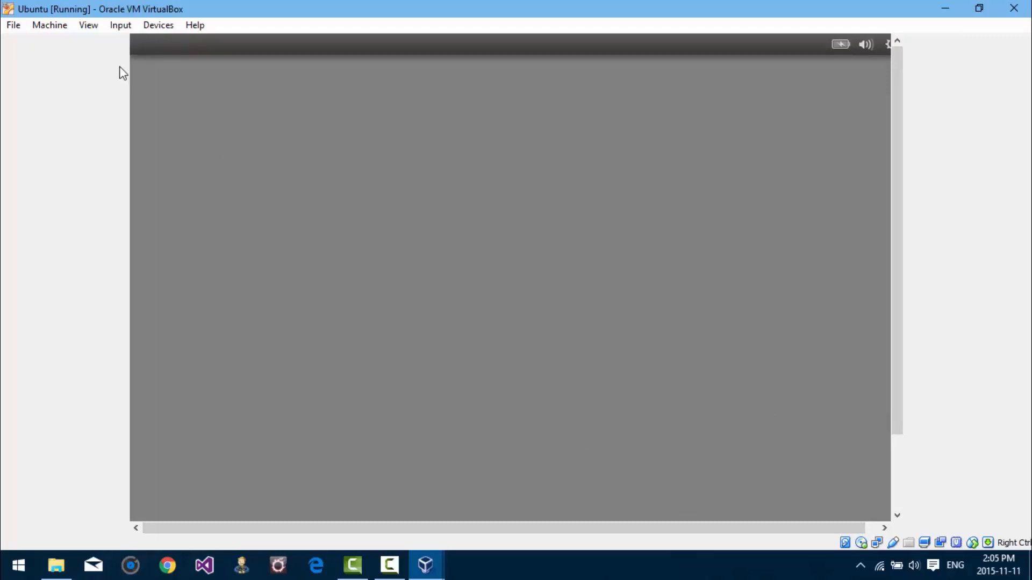
pyautogui.click(88, 25)
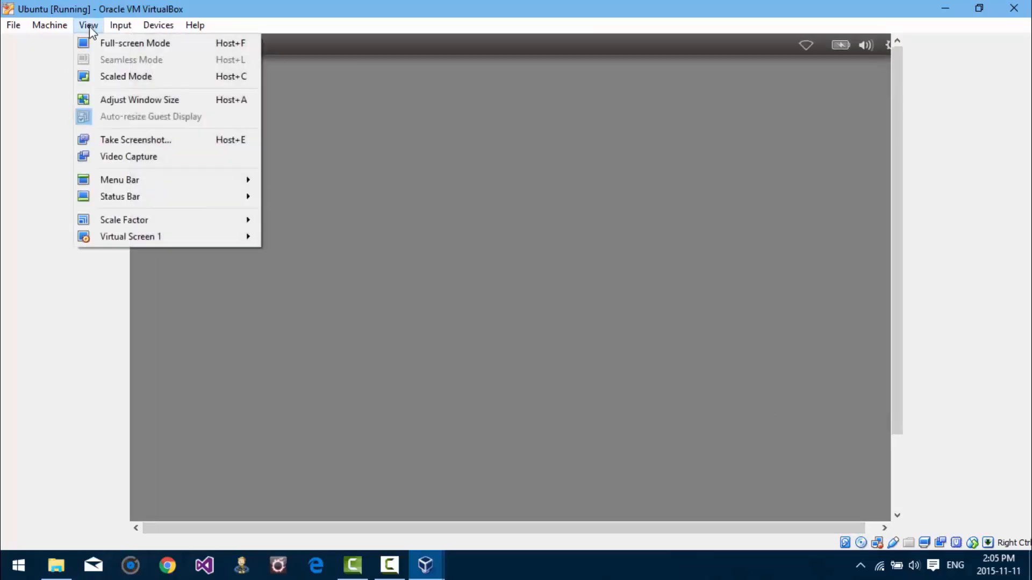
pyautogui.click(172, 47)
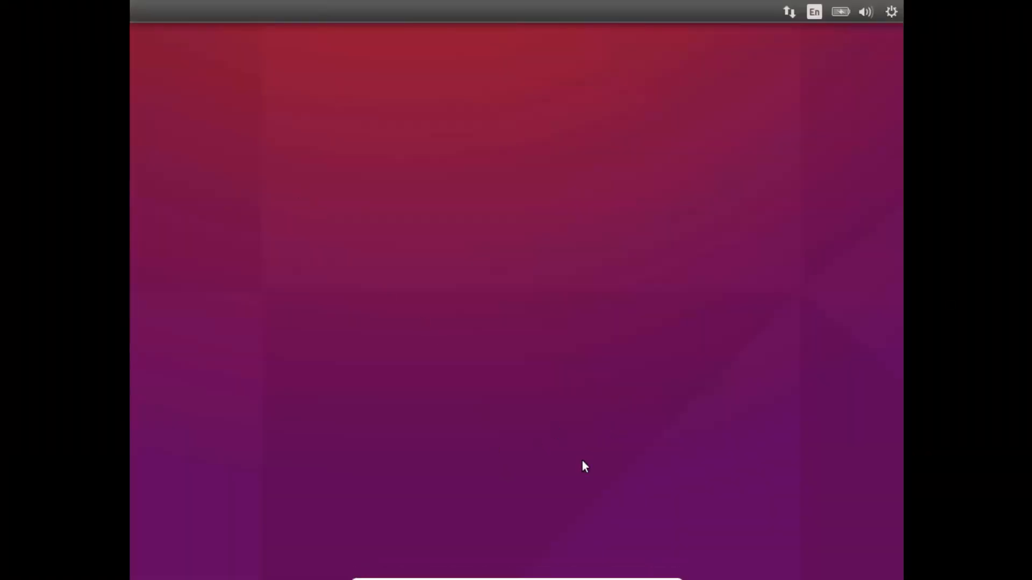
pyautogui.moveTo(577, 577)
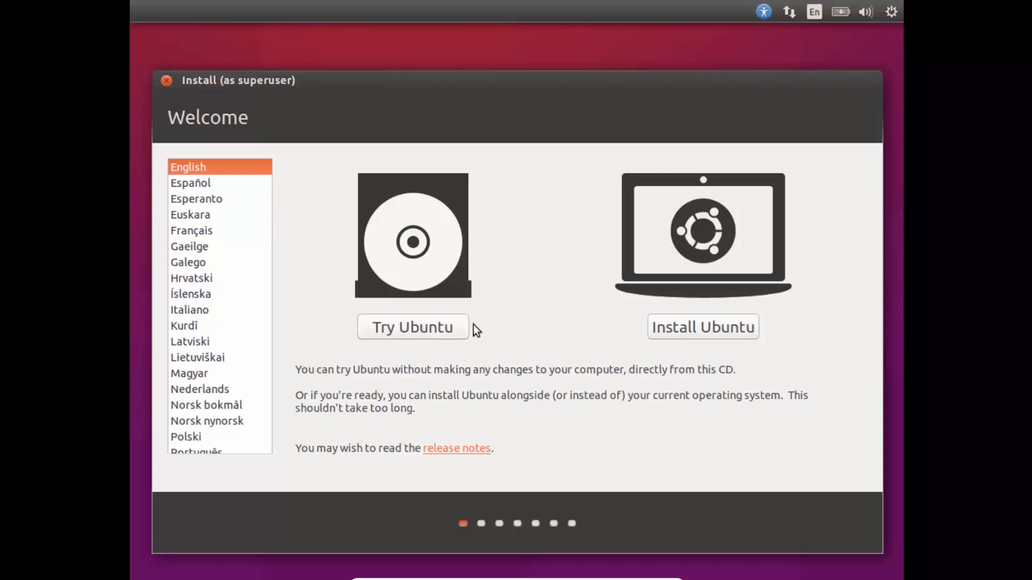
# Step: Start the Ubuntu installation and enable installing the third-party software, leaving the download of updates off
pyautogui.click(700, 328)
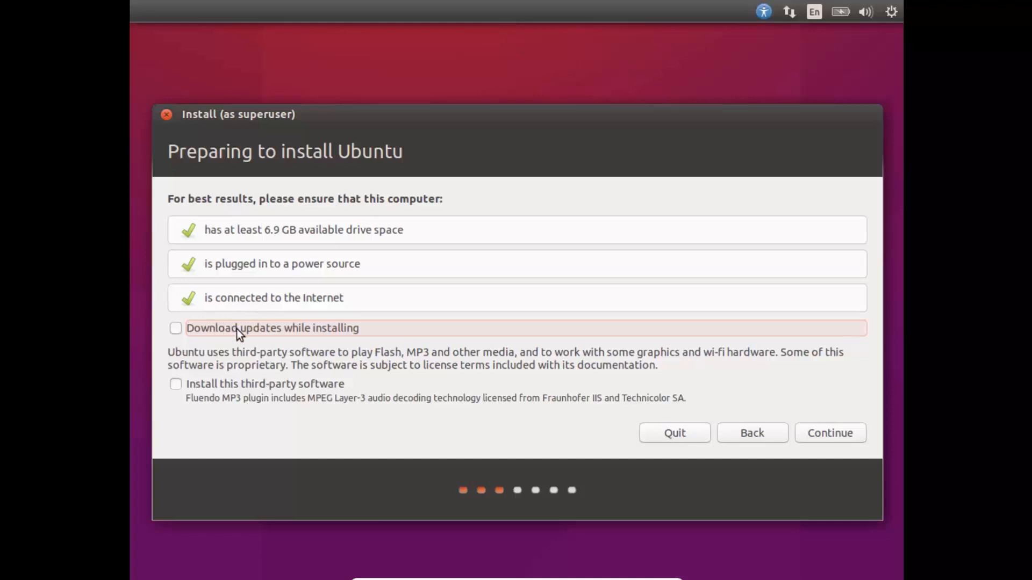
pyautogui.click(173, 387)
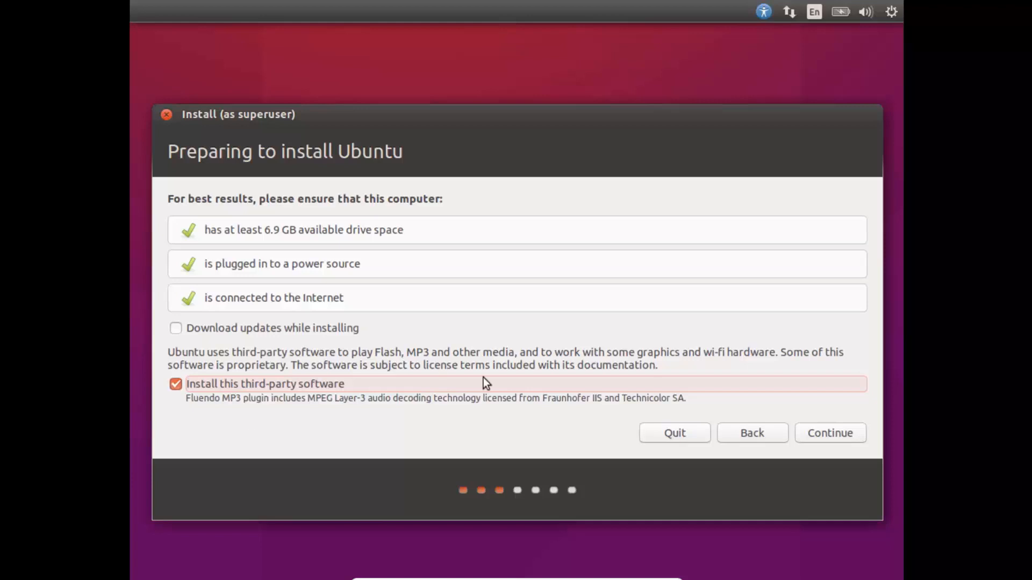
pyautogui.click(813, 435)
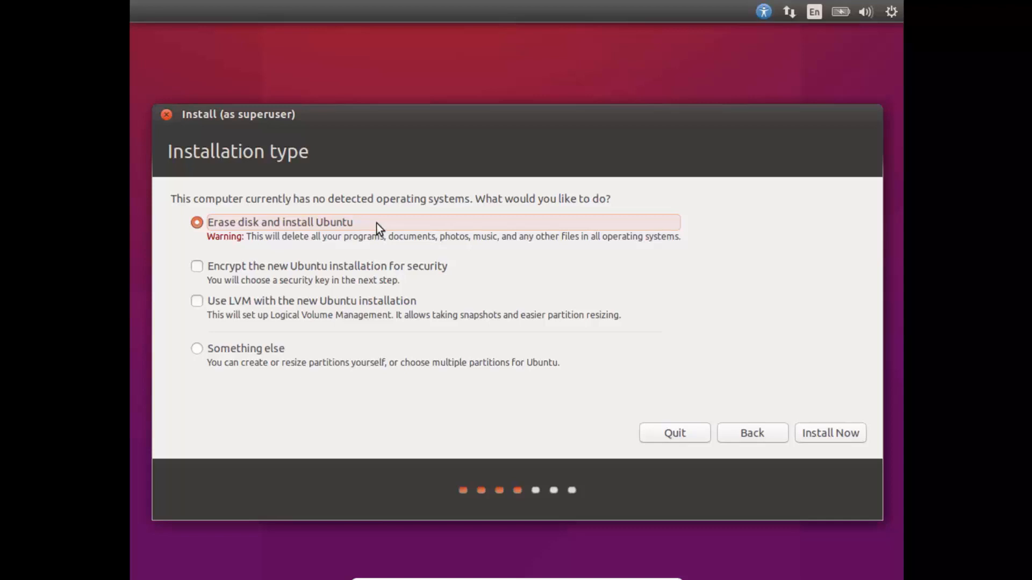
# Step: Choose the "Something else" installation type and create a new empty partition table on /dev/sda
pyautogui.click(197, 349)
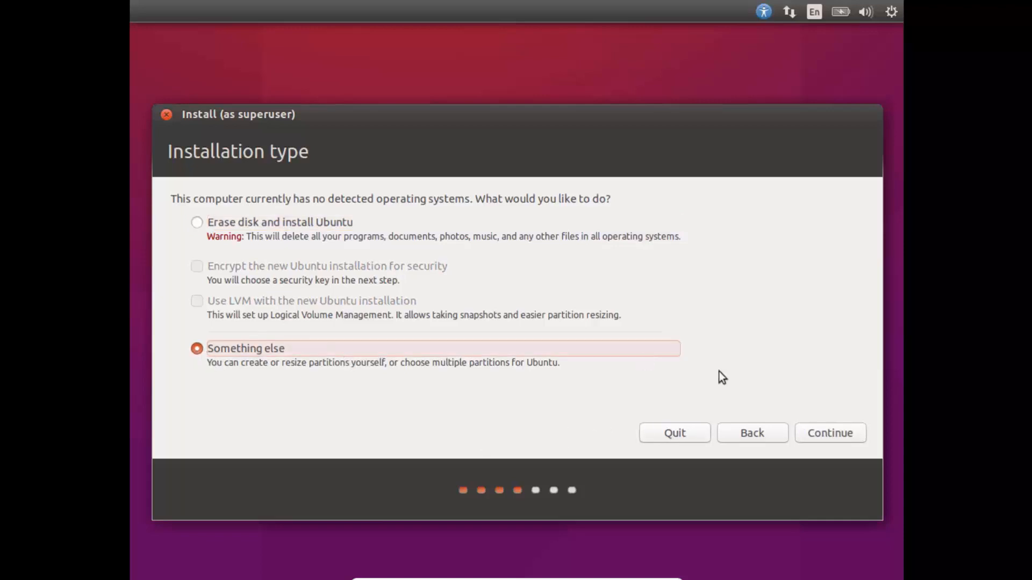
pyautogui.click(812, 434)
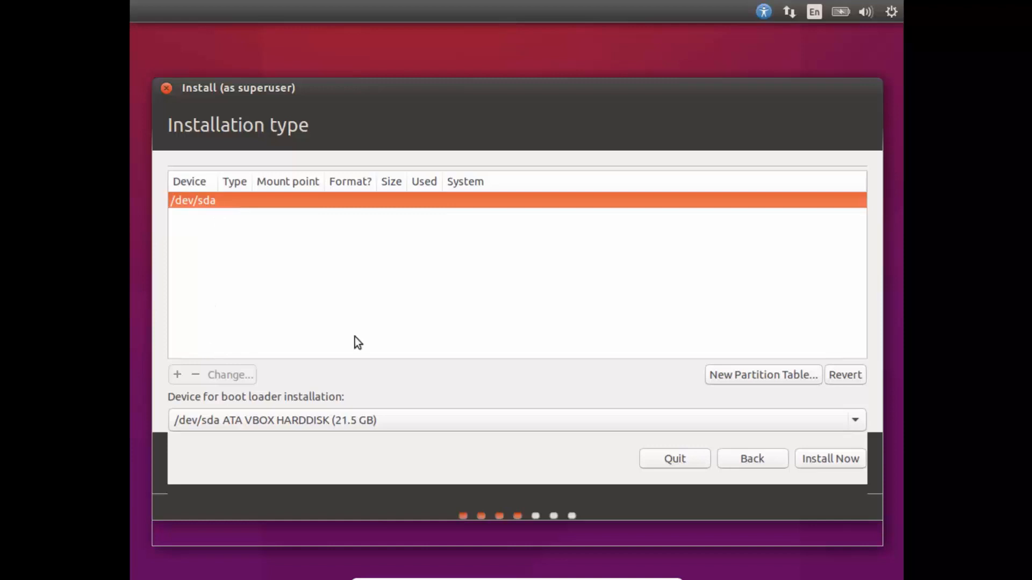
pyautogui.click(740, 376)
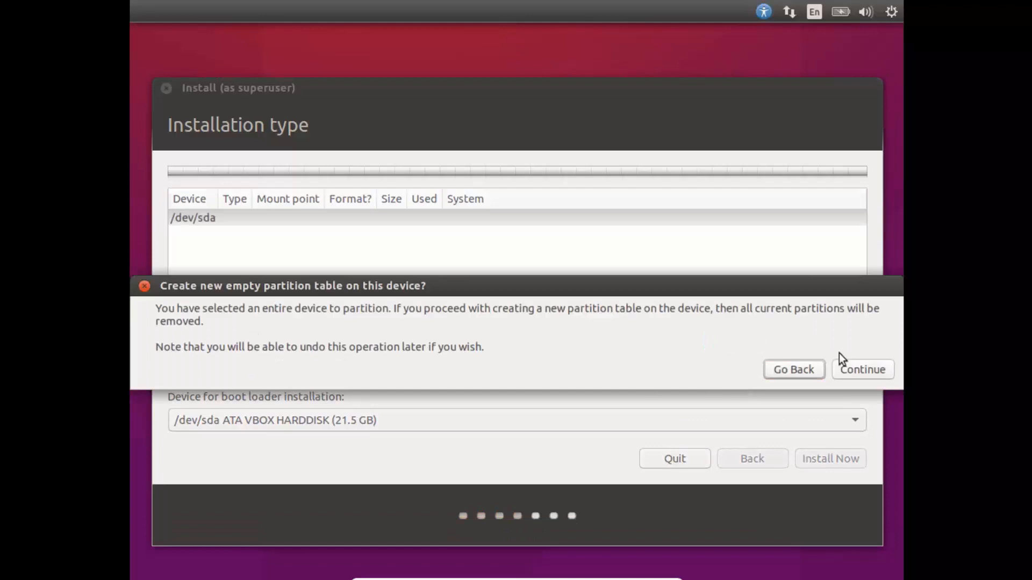
pyautogui.click(863, 369)
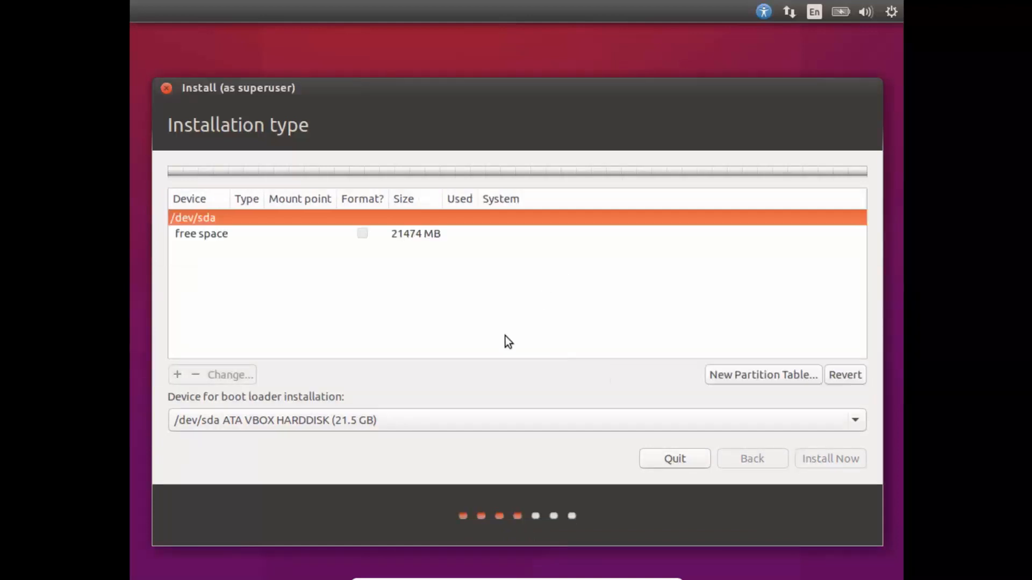
# Step: Create a primary swap area partition that takes up all the free space on /dev/sda
pyautogui.click(421, 235)
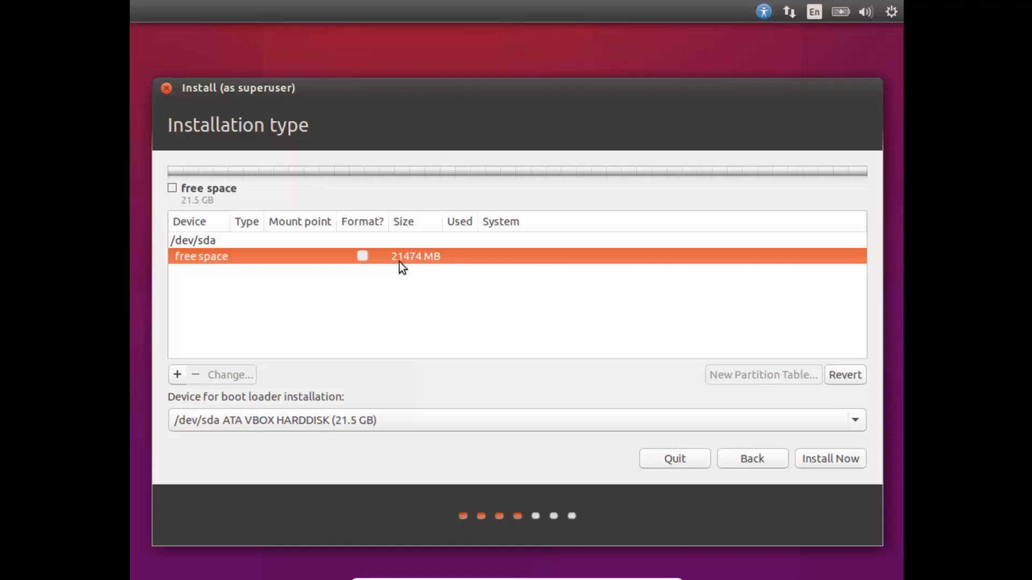
pyautogui.click(176, 379)
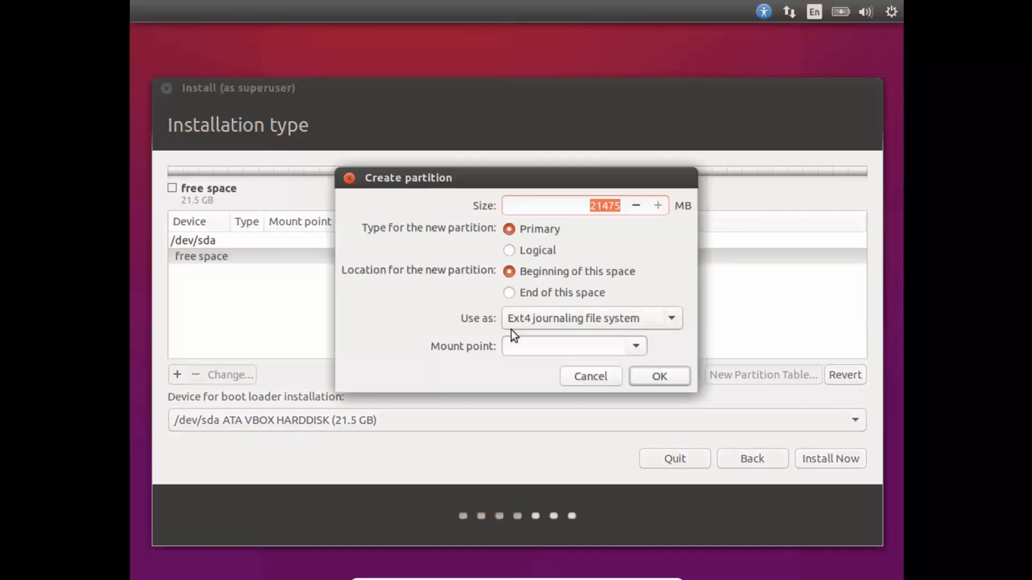
pyautogui.click(549, 318)
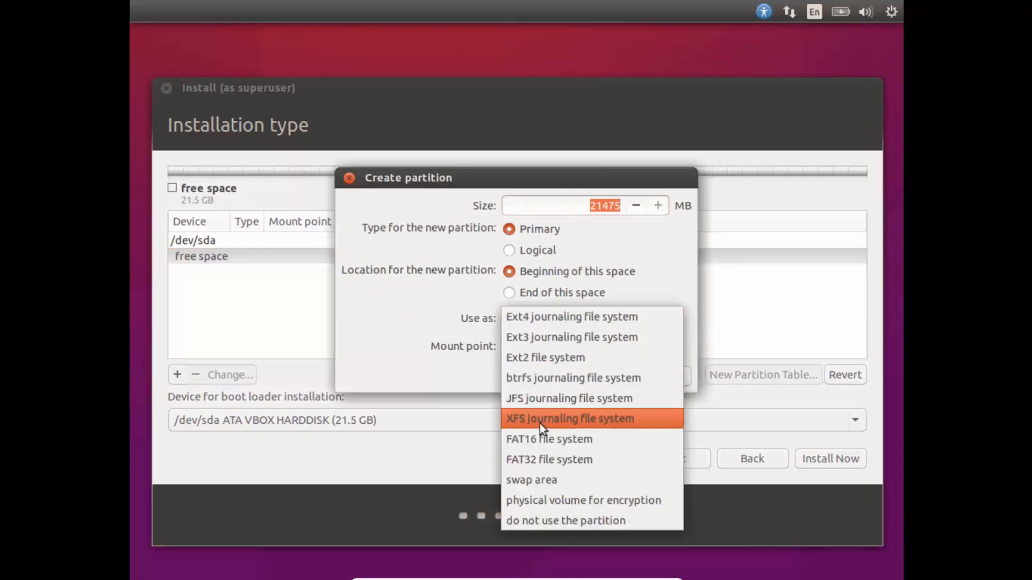
pyautogui.click(527, 479)
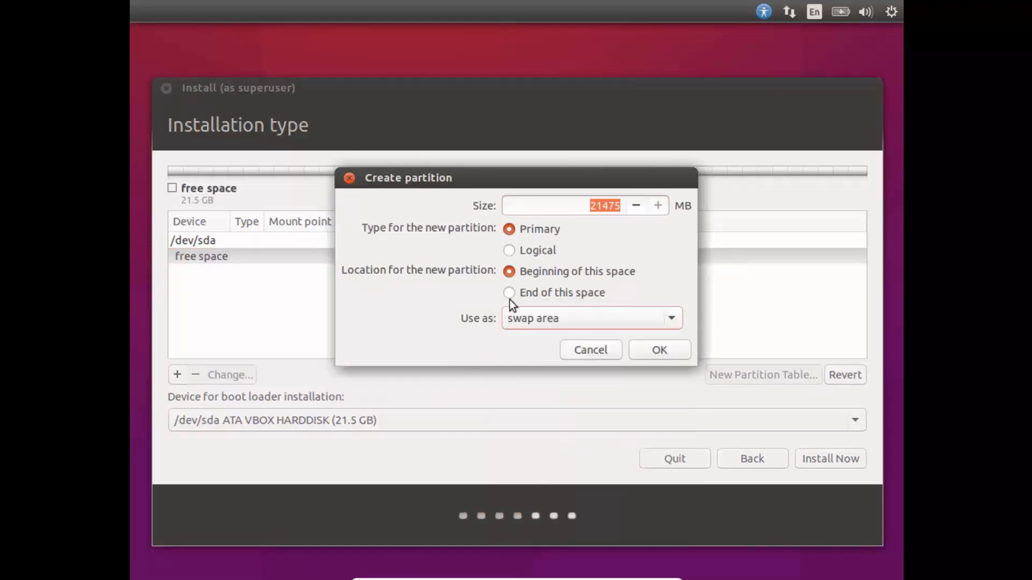
pyautogui.click(642, 350)
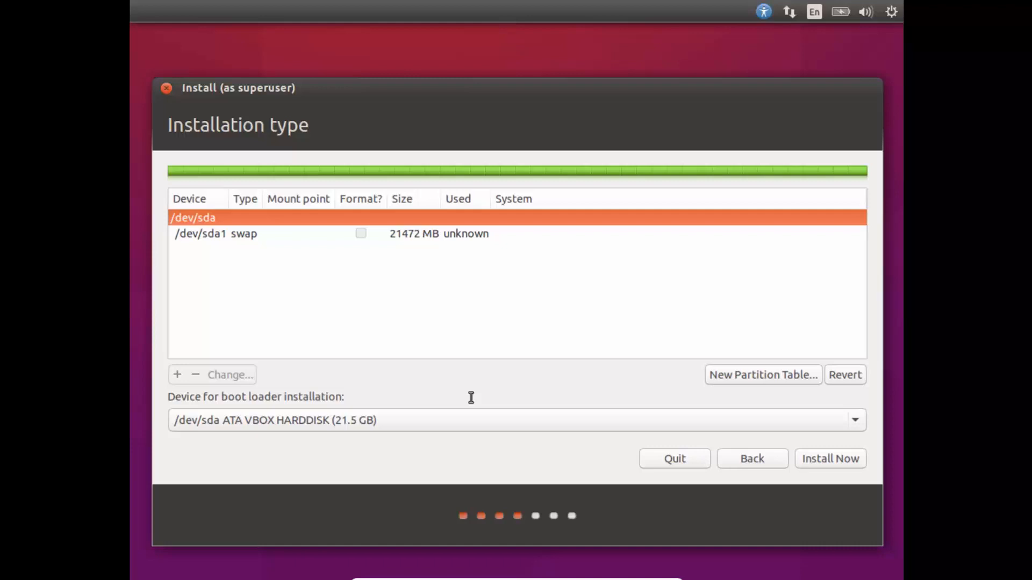
# Step: Delete the full-size swap partition /dev/sda1
pyautogui.click(232, 232)
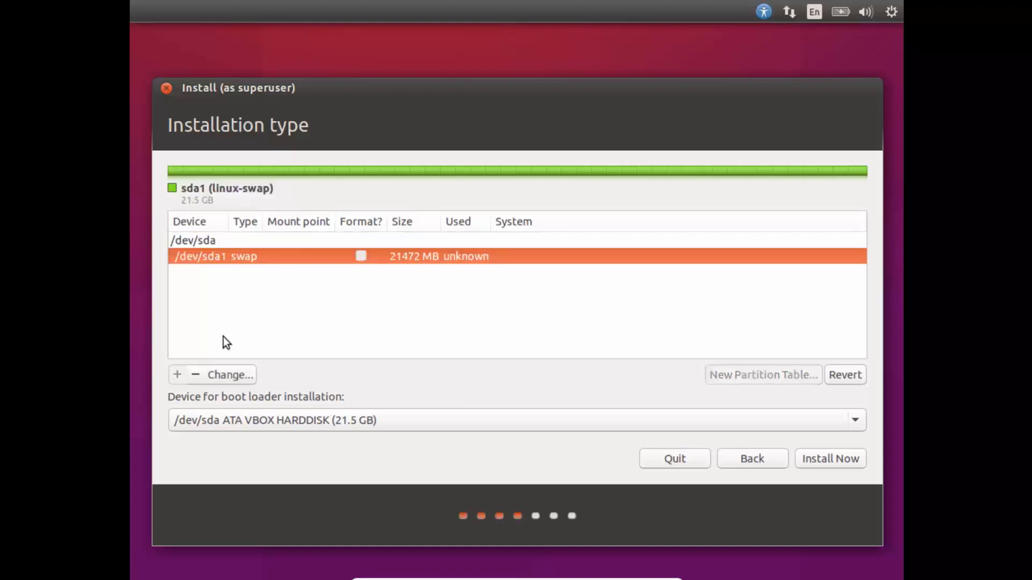
pyautogui.click(220, 374)
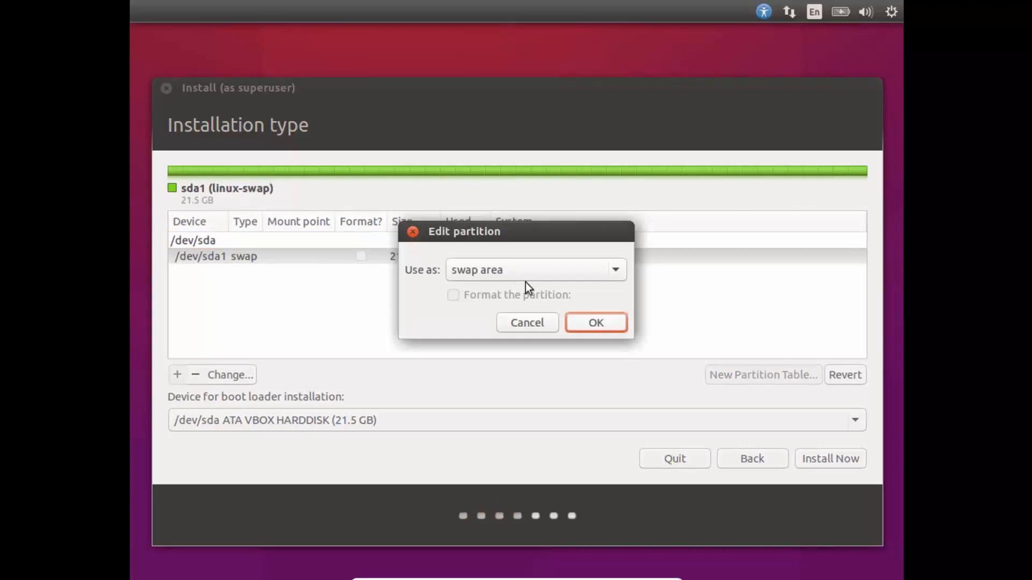
pyautogui.click(522, 321)
pyautogui.click(195, 374)
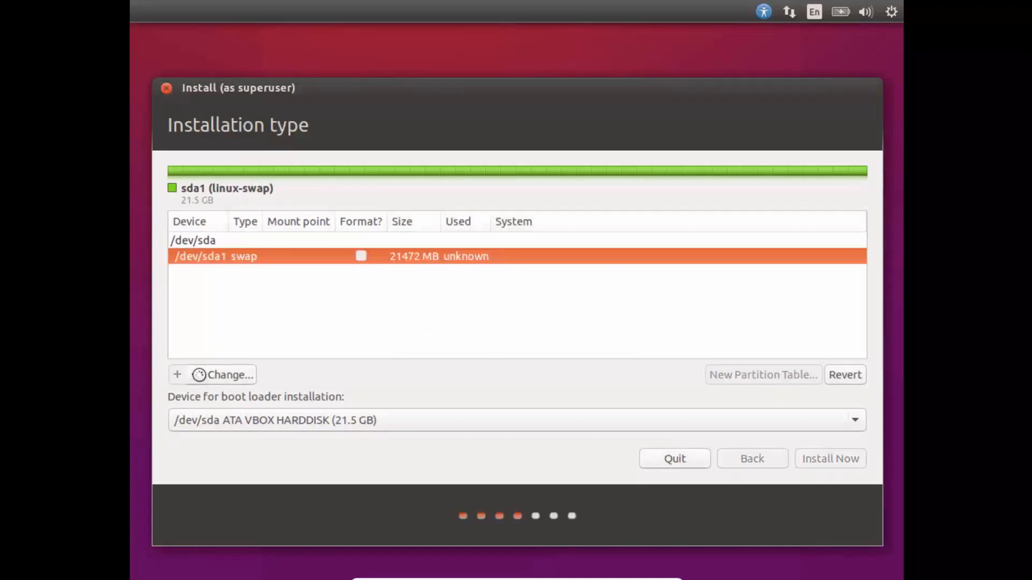
# Step: Create a primary 5475 MB swap area partition at the beginning of the free space
pyautogui.click(205, 234)
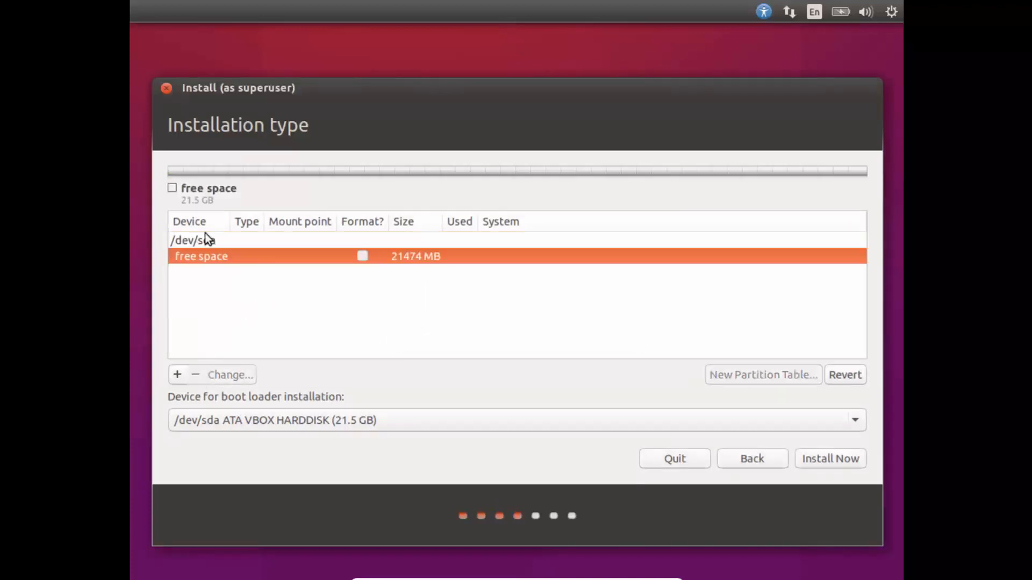
pyautogui.click(176, 375)
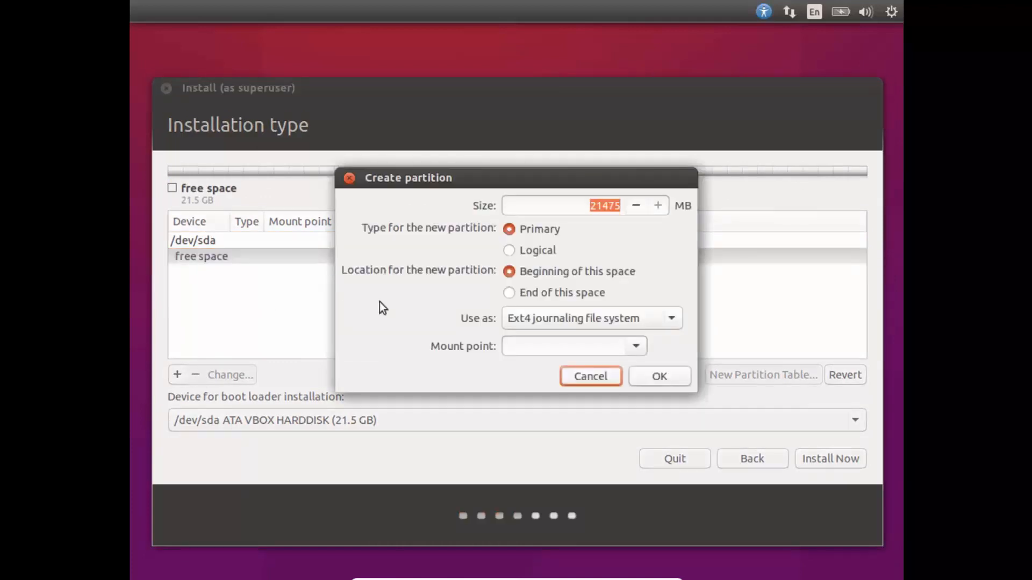
pyautogui.click(582, 319)
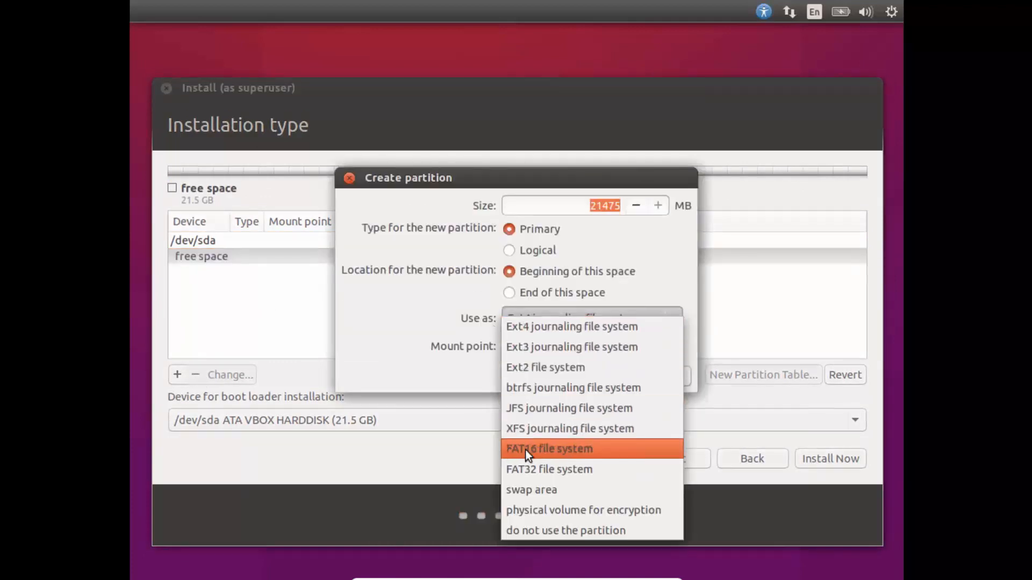
pyautogui.click(533, 490)
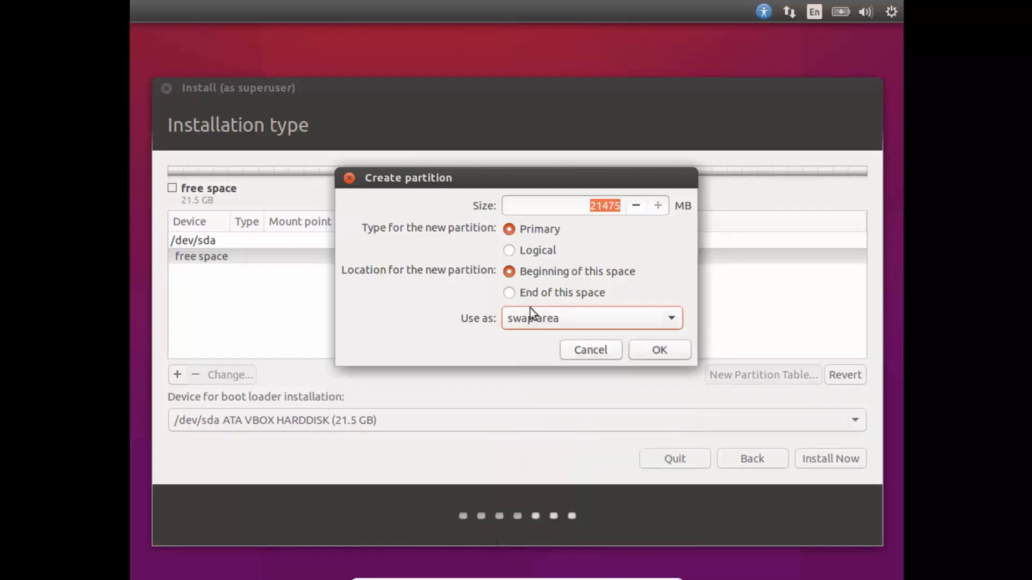
pyautogui.click(599, 204)
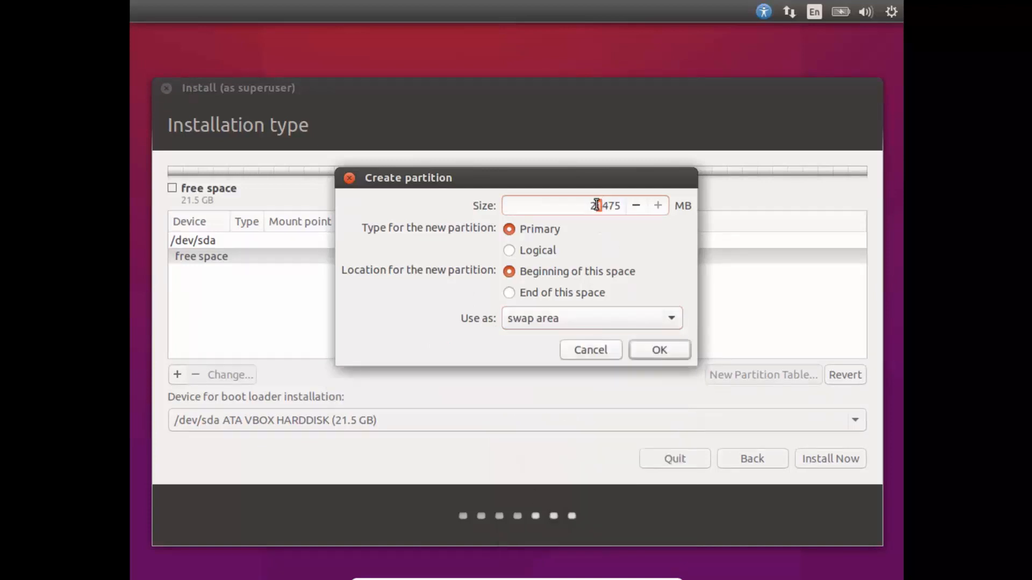
pyautogui.press('BackSpace')
pyautogui.press('BackSpace')
pyautogui.write('5')
pyautogui.click(656, 349)
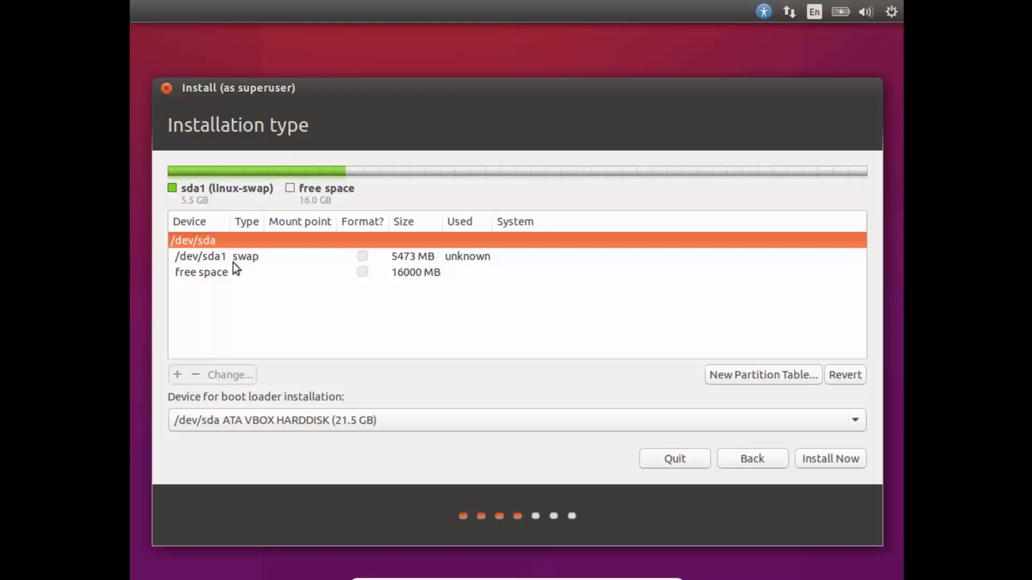
# Step: Set up a logical 16000 MB Ext4 journaling partition in the remaining free space with mount point /
pyautogui.click(263, 272)
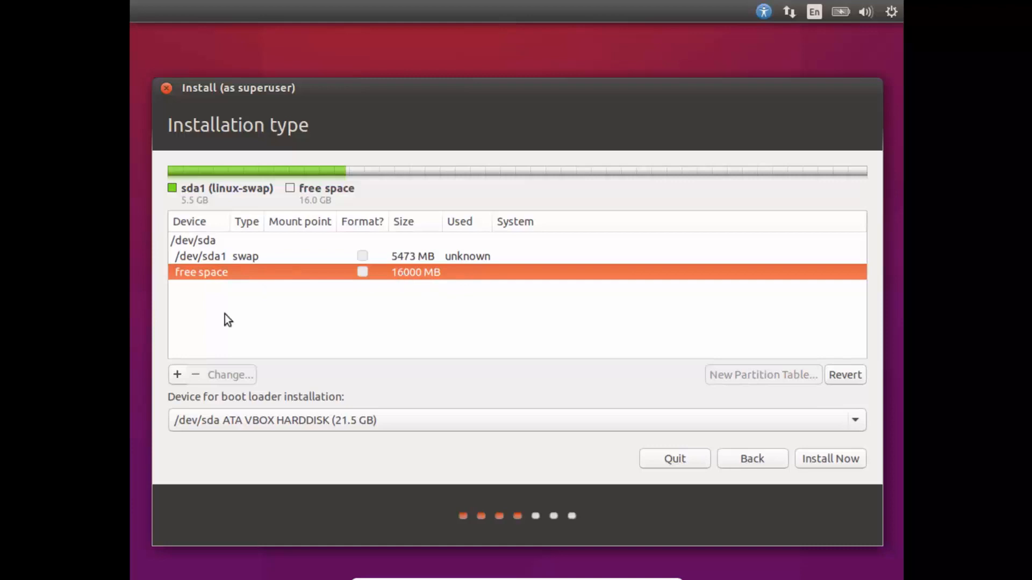
pyautogui.click(177, 375)
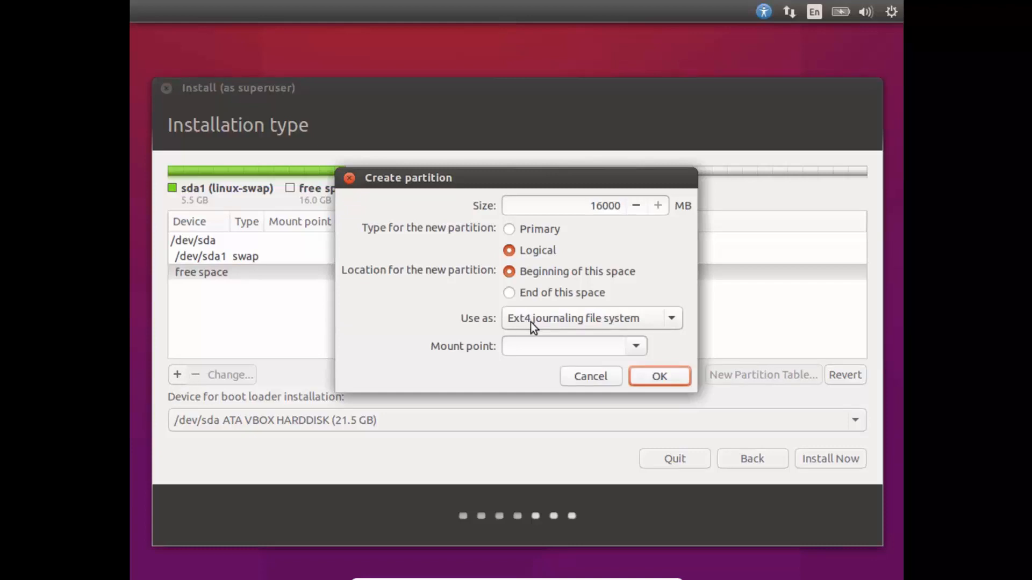
pyautogui.click(568, 323)
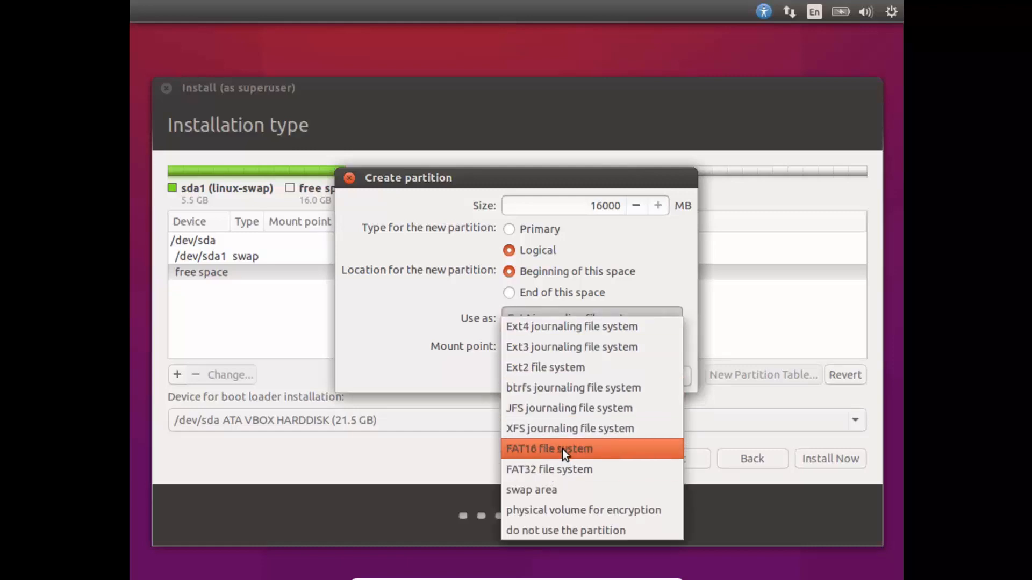
pyautogui.click(418, 330)
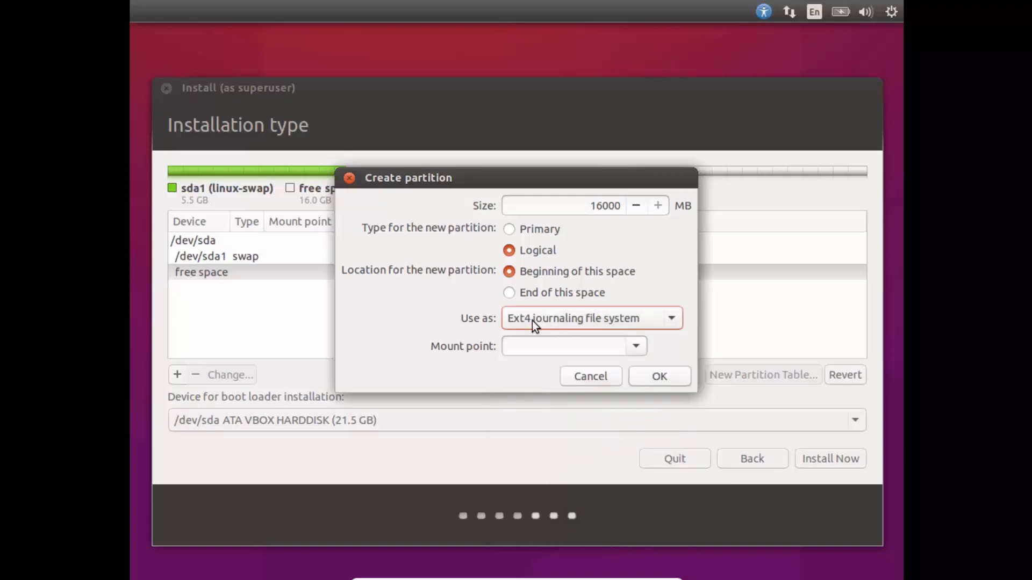
pyautogui.click(519, 346)
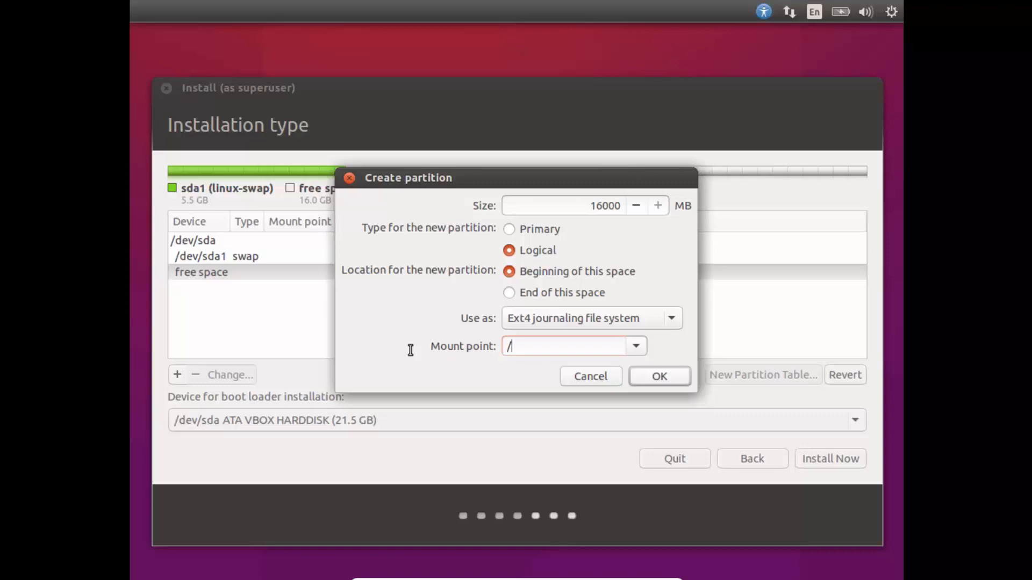
# Step: Try /home as the new partition's mount point and restore it to /
pyautogui.moveTo(523, 346); pyautogui.dragTo(497, 348)
pyautogui.click(518, 350)
pyautogui.click(531, 350)
pyautogui.write('home')
pyautogui.moveTo(550, 350); pyautogui.dragTo(512, 348)
pyautogui.press('BackSpace')
# Step: Finish creating the root partition and start the installation, writing the partition changes to disk
pyautogui.click(660, 375)
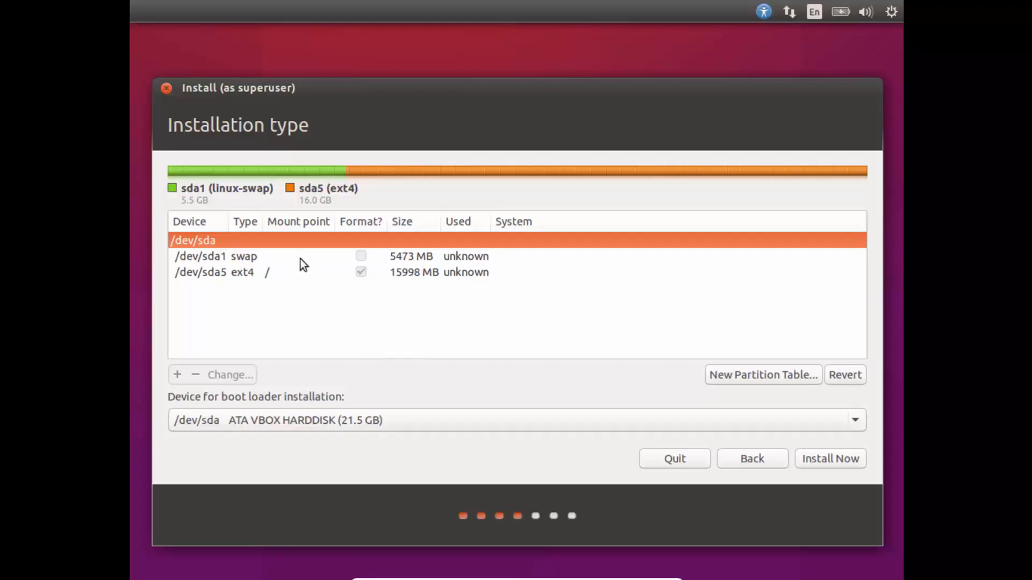
pyautogui.click(831, 461)
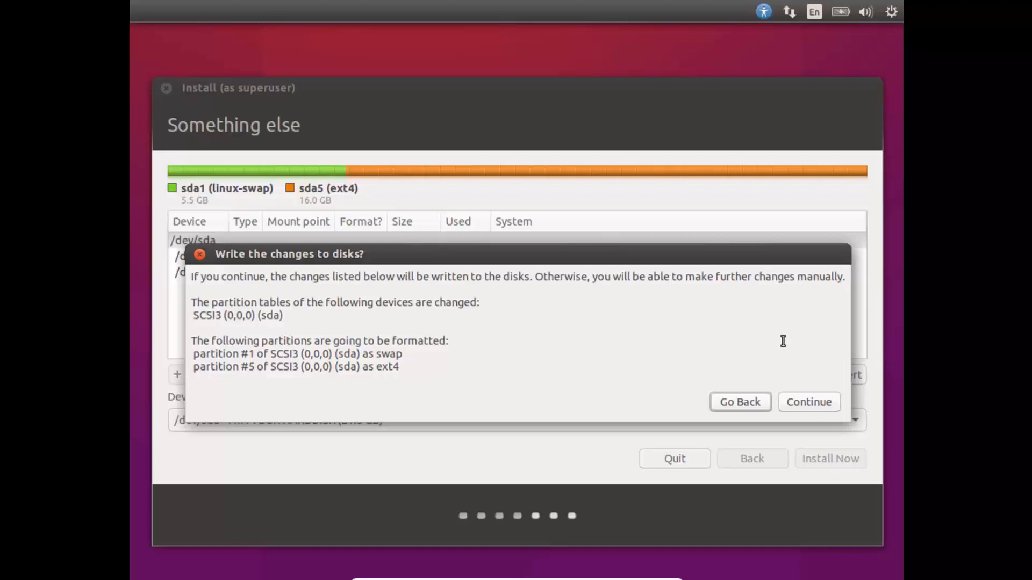
pyautogui.click(812, 407)
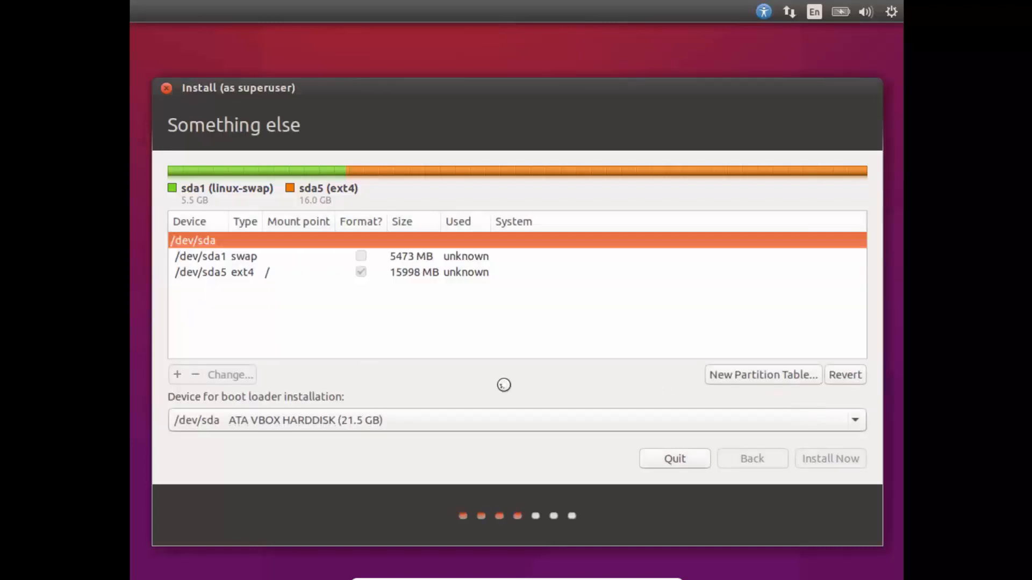